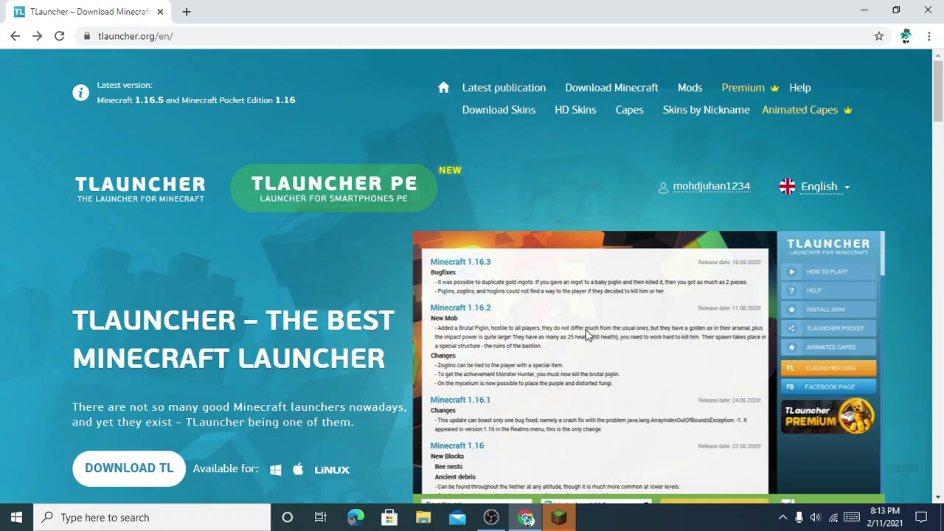
Open the TLauncher User area from the username link and scroll down to the UPLOAD SKIN button.
click(107, 35)
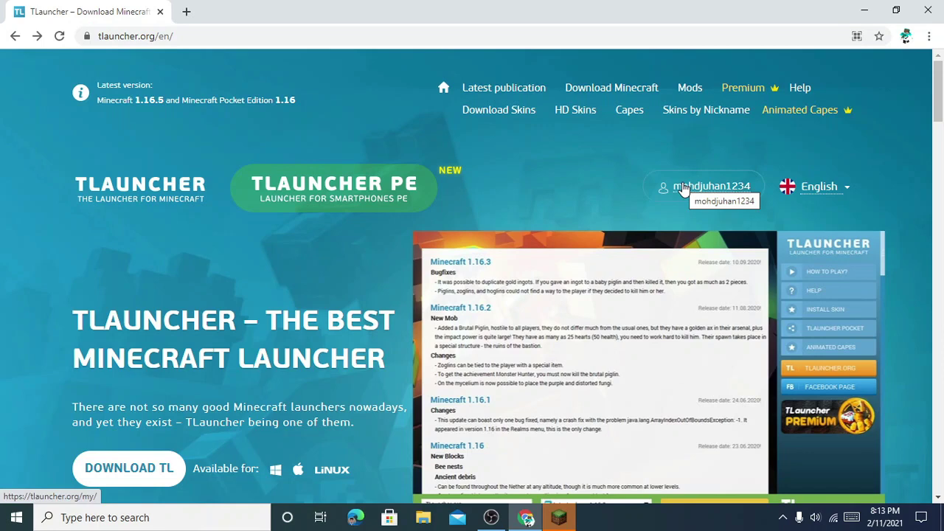
click(723, 191)
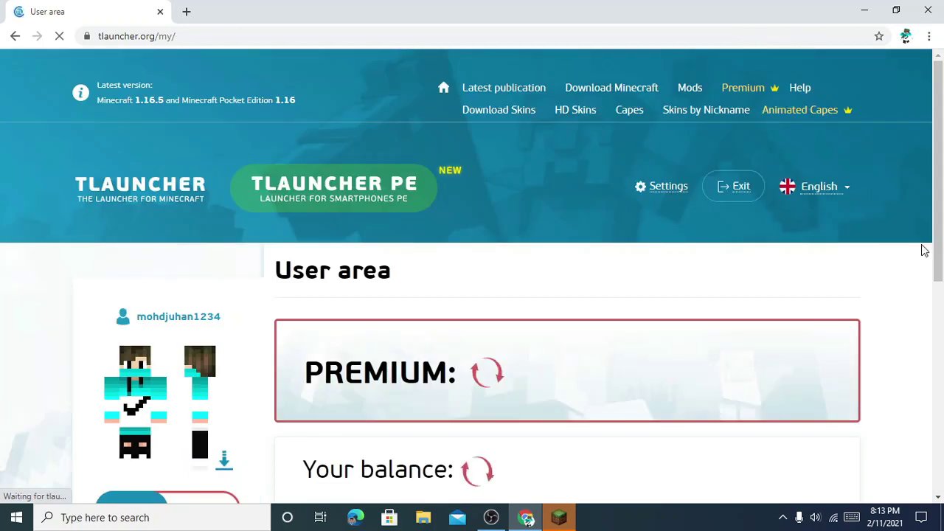
mouse_move(822, 189)
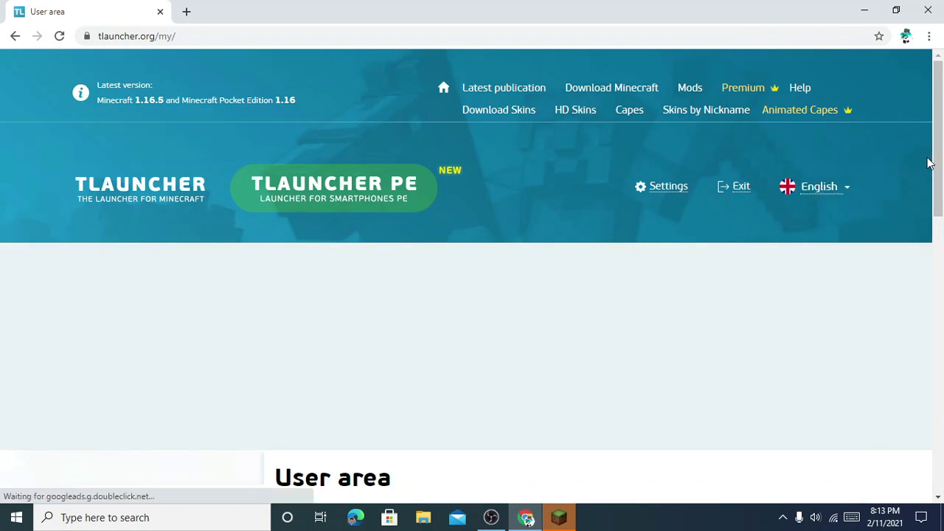
scroll(937, 161, down, 1)
scroll(835, 200, down, 3)
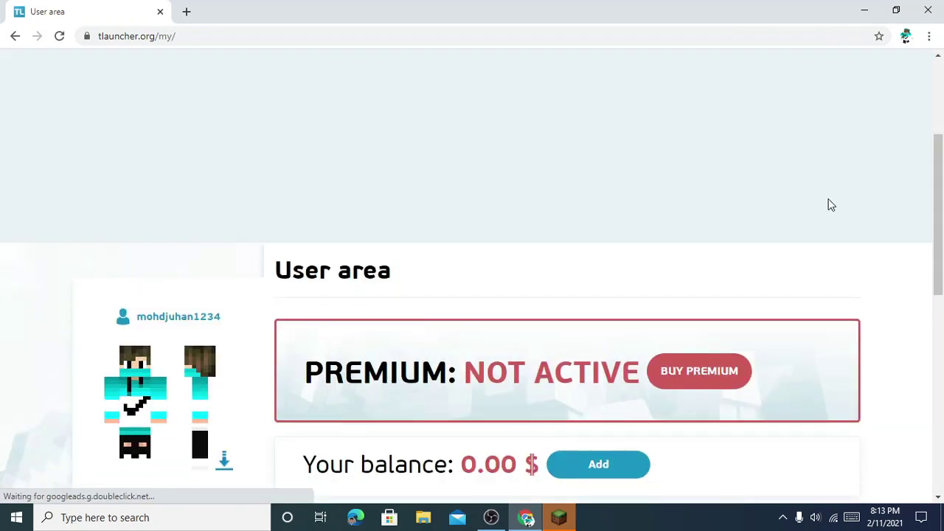
scroll(828, 205, down, 2)
scroll(313, 266, down, 1)
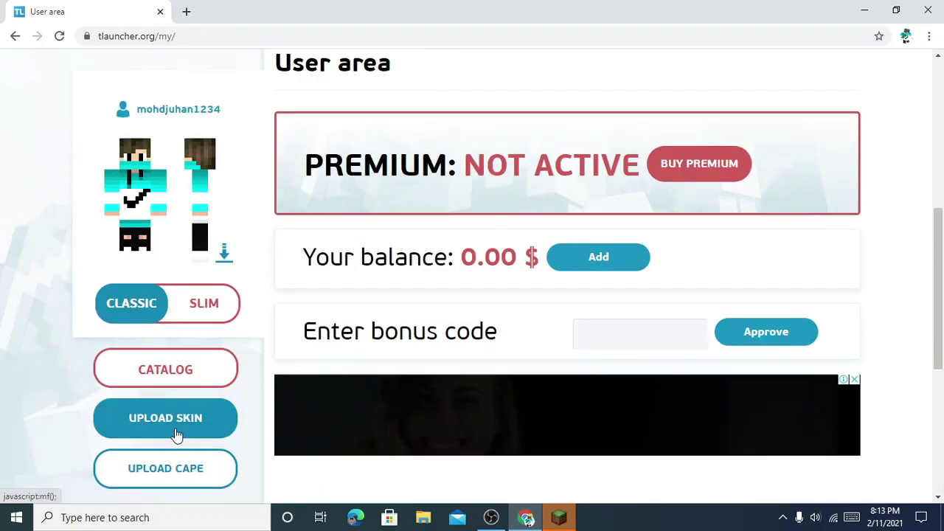
Google 'skindex' in a new tab and open the 'Minecraft Skins - The Skindex' result.
key(ctrl+t)
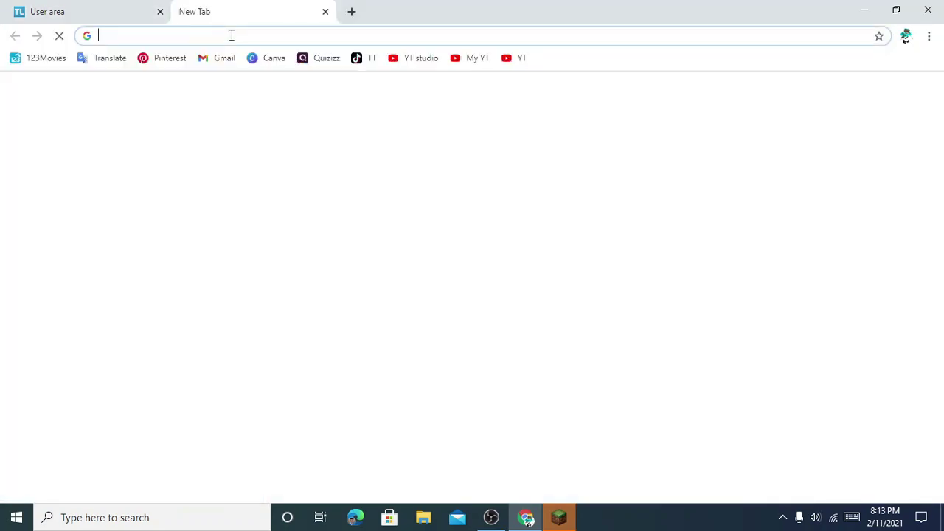
text(sz)
key(BackSpace)
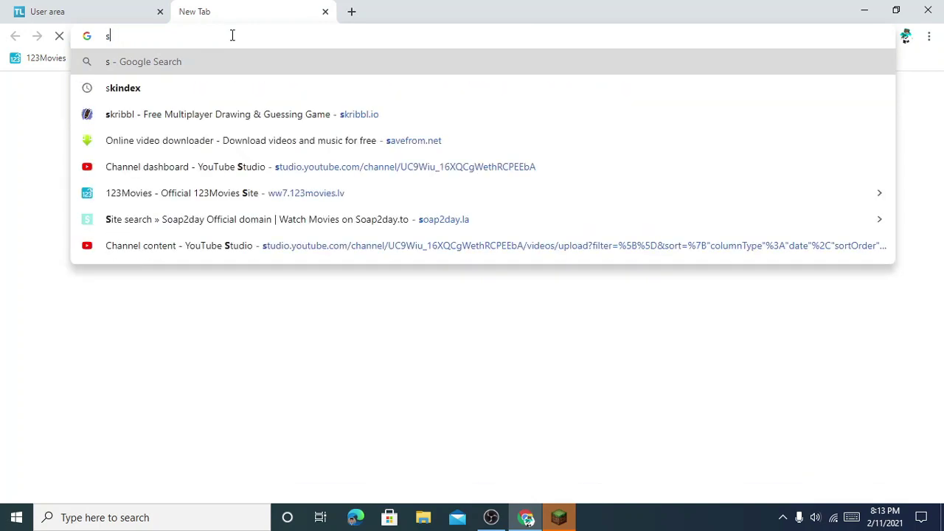
text(kin)
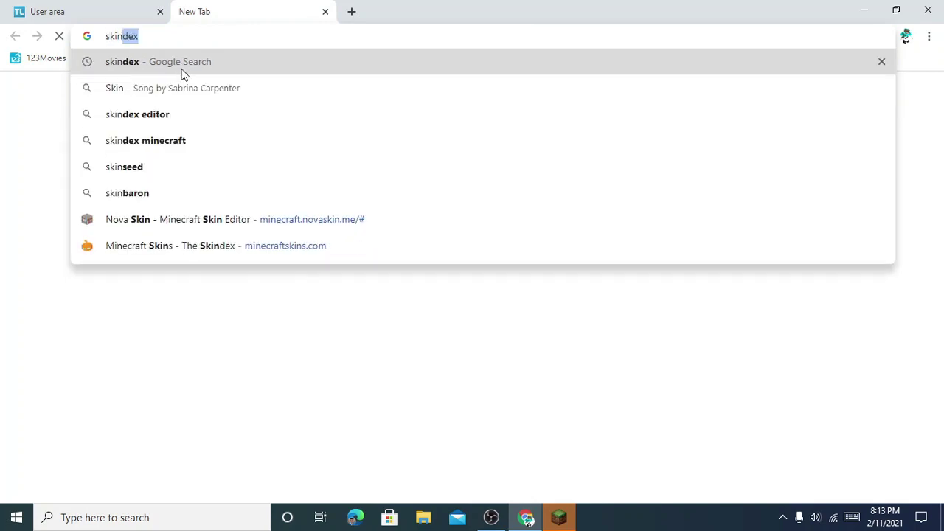
key(Return)
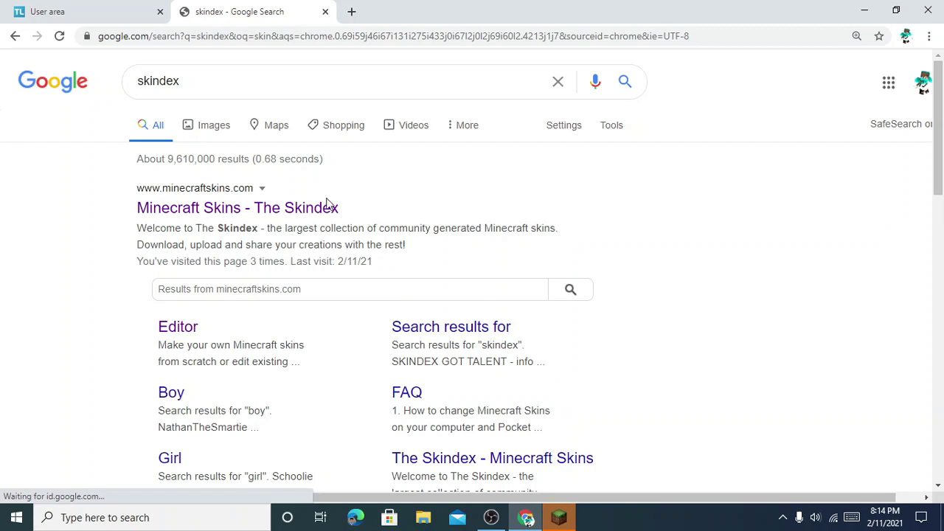
click(277, 213)
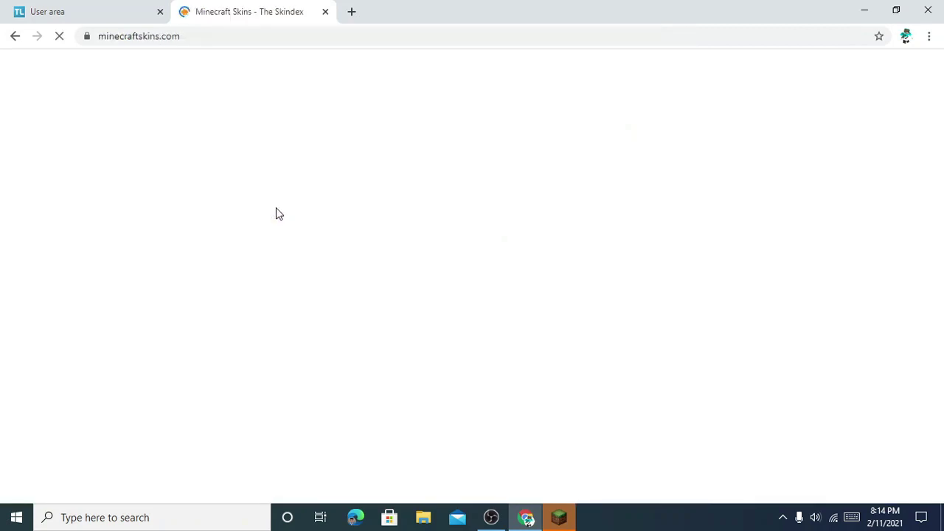
Search The Skindex for 'adidas' skins.
click(200, 33)
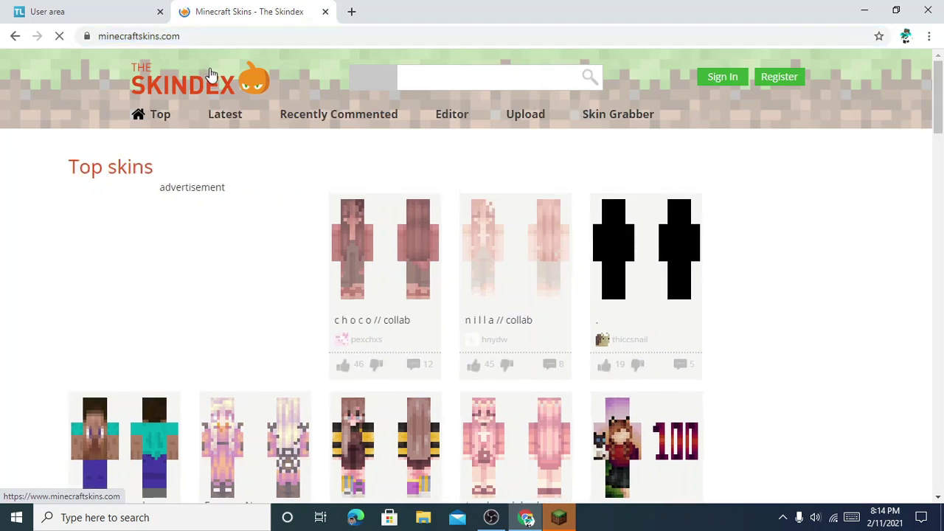
click(213, 35)
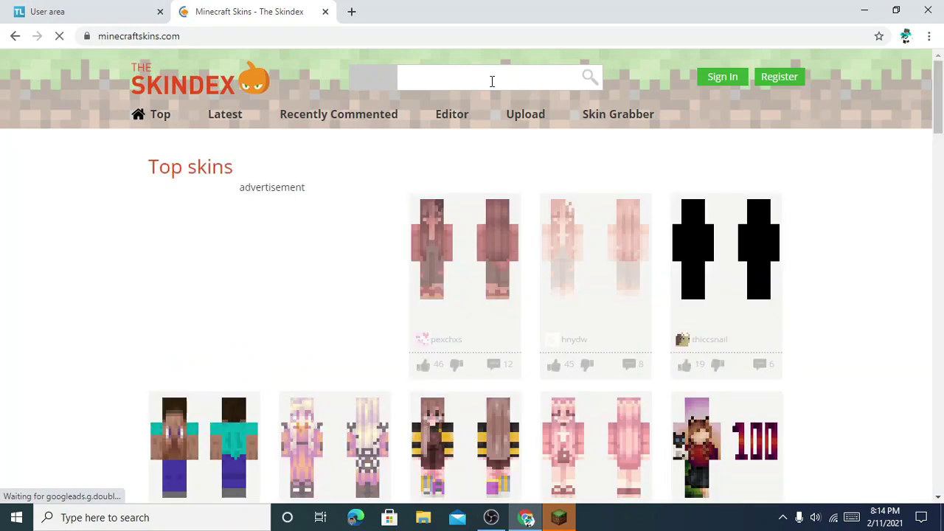
click(492, 81)
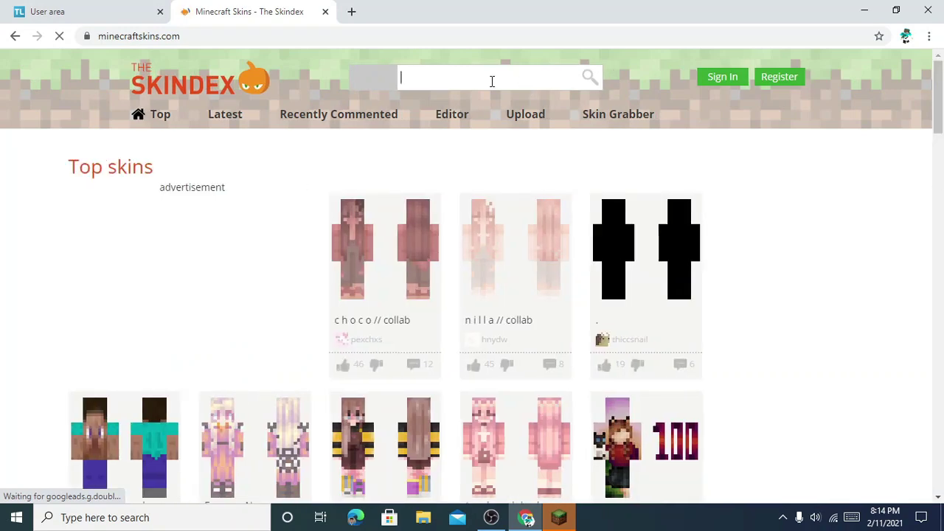
text(adidas)
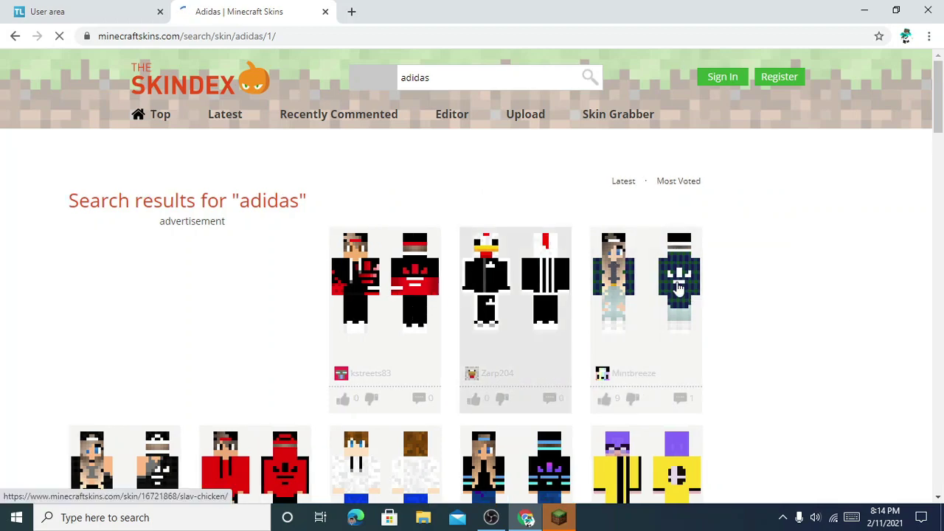
Scroll through the adidas results and open the Red Nike Boy skin page.
scroll(695, 255, down, 1)
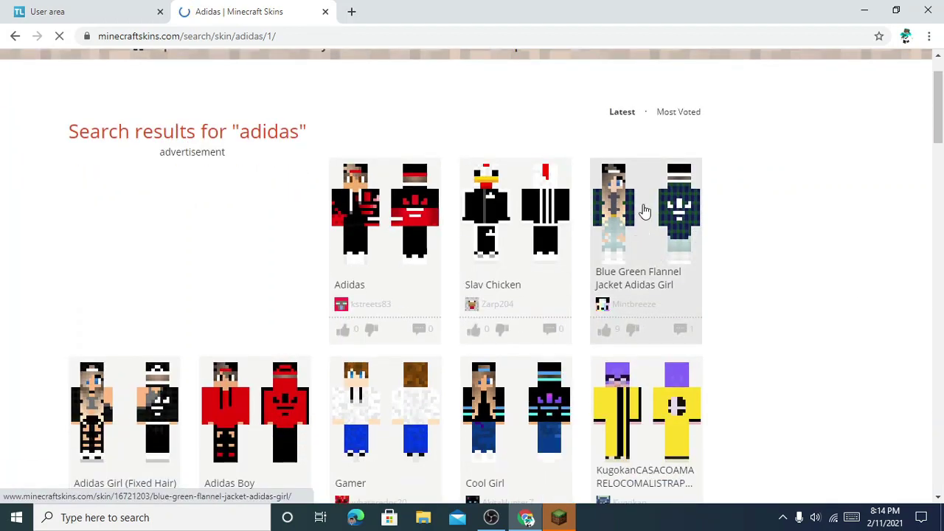
scroll(462, 255, down, 1)
scroll(384, 271, down, 2)
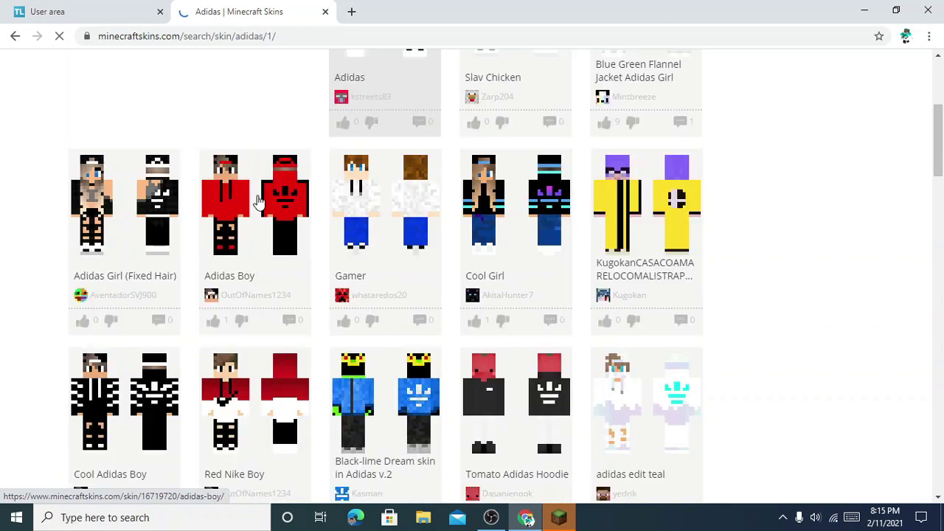
scroll(724, 179, down, 1)
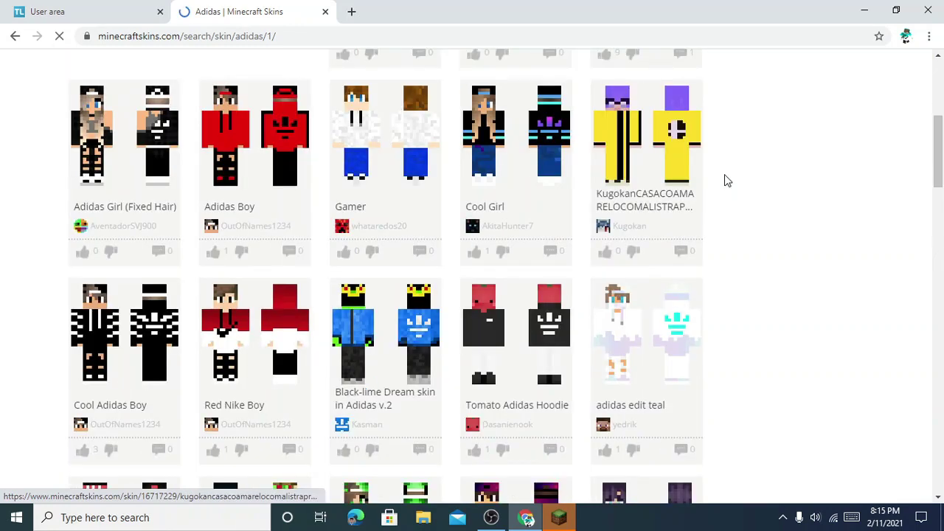
scroll(724, 181, down, 1)
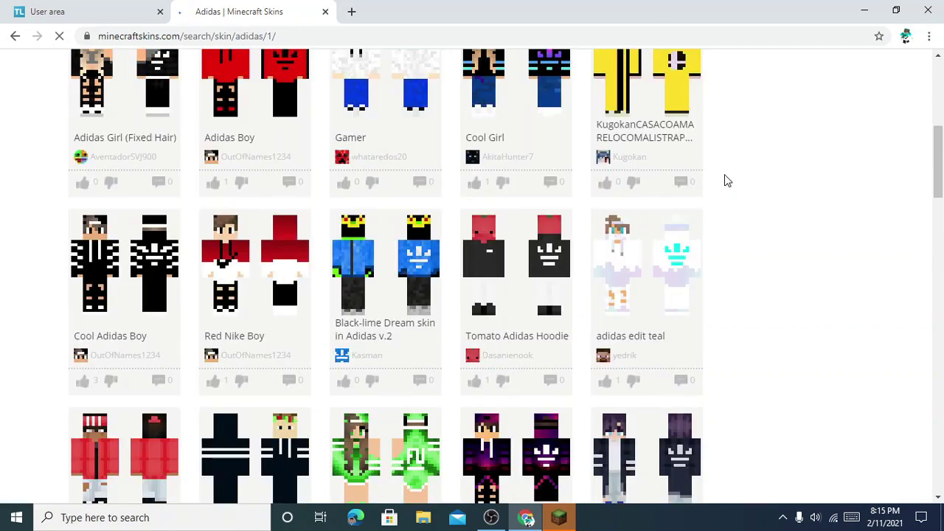
scroll(727, 181, down, 1)
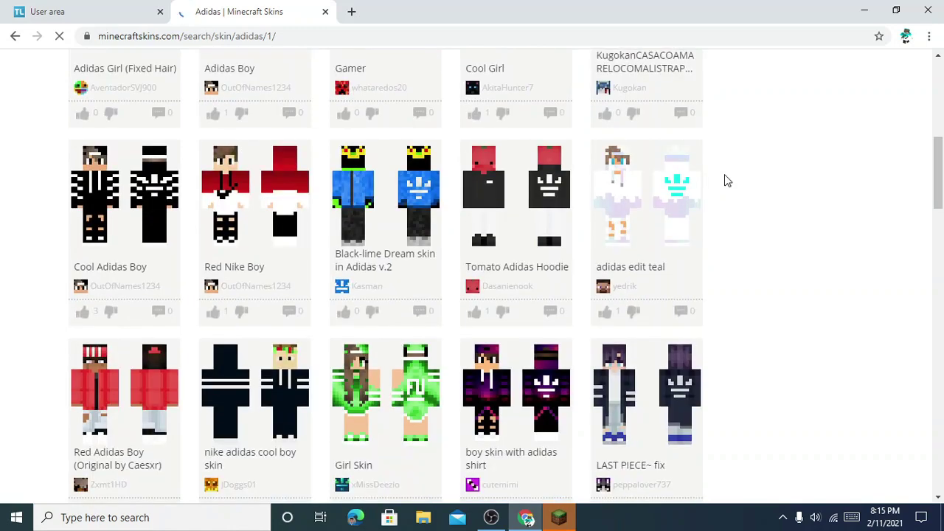
scroll(694, 184, down, 1)
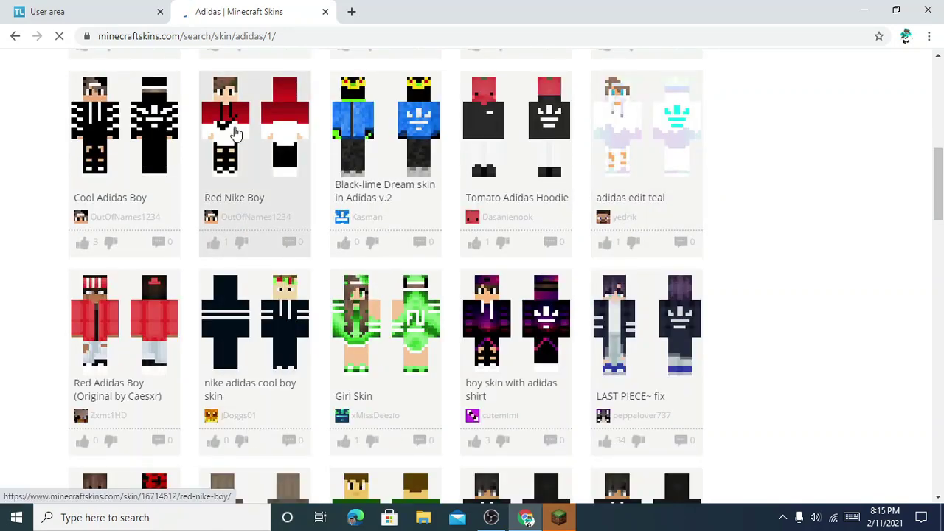
click(273, 144)
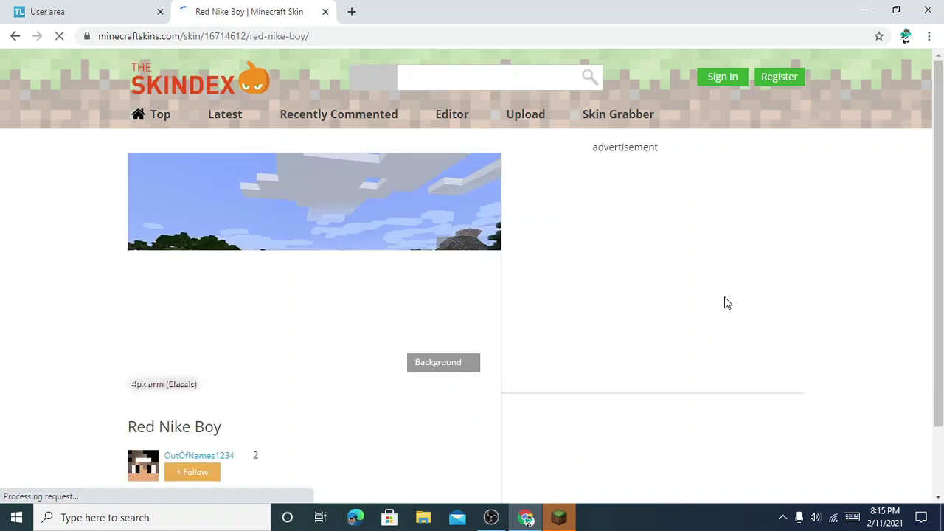
Download the Red Nike Boy skin as a PNG from its Skindex page.
scroll(722, 298, down, 2)
scroll(719, 302, down, 2)
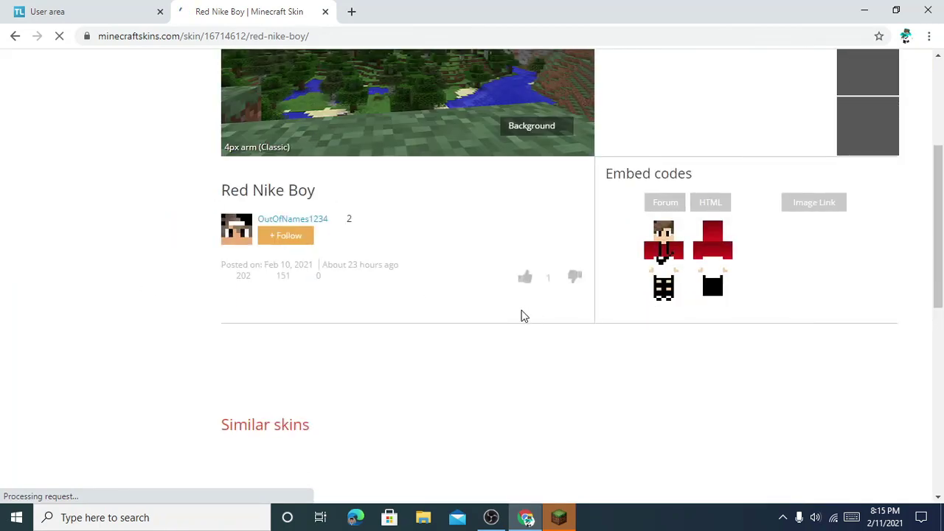
scroll(480, 295, down, 1)
scroll(680, 255, up, 4)
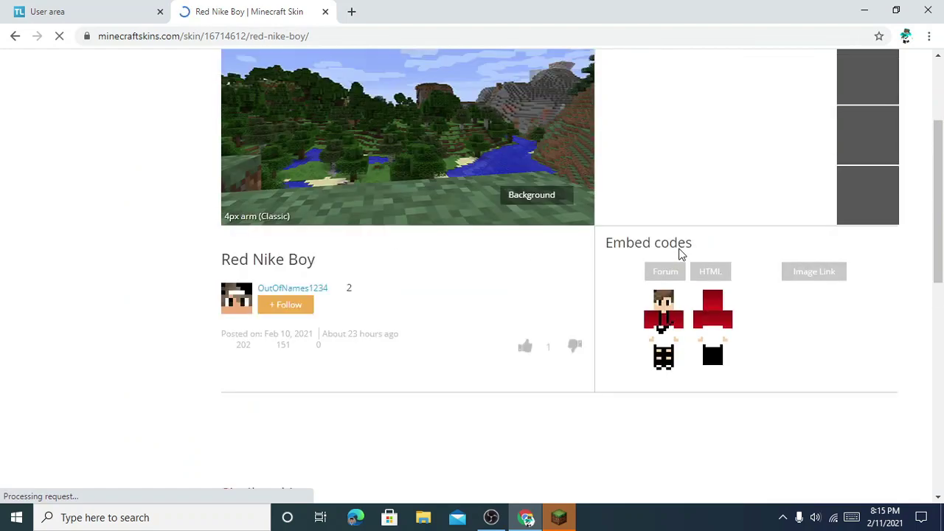
scroll(680, 255, down, 3)
scroll(680, 255, down, 2)
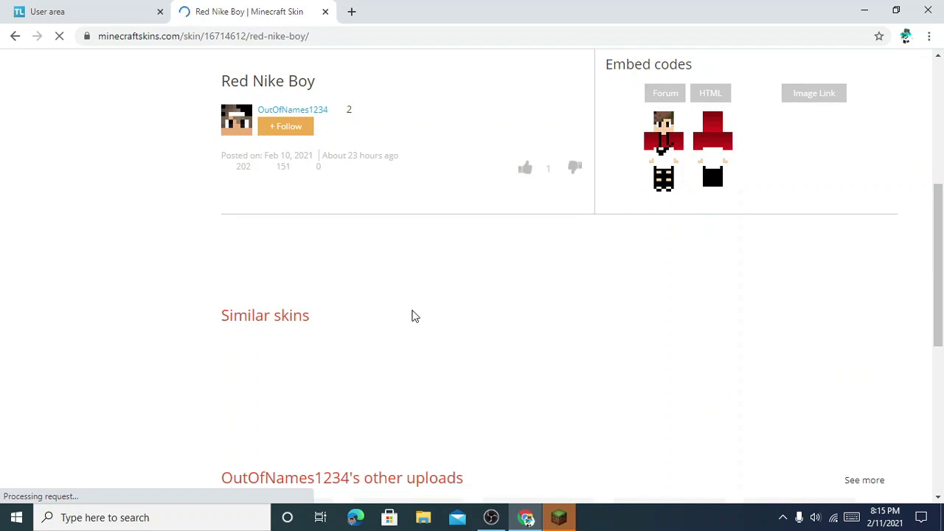
scroll(679, 247, down, 2)
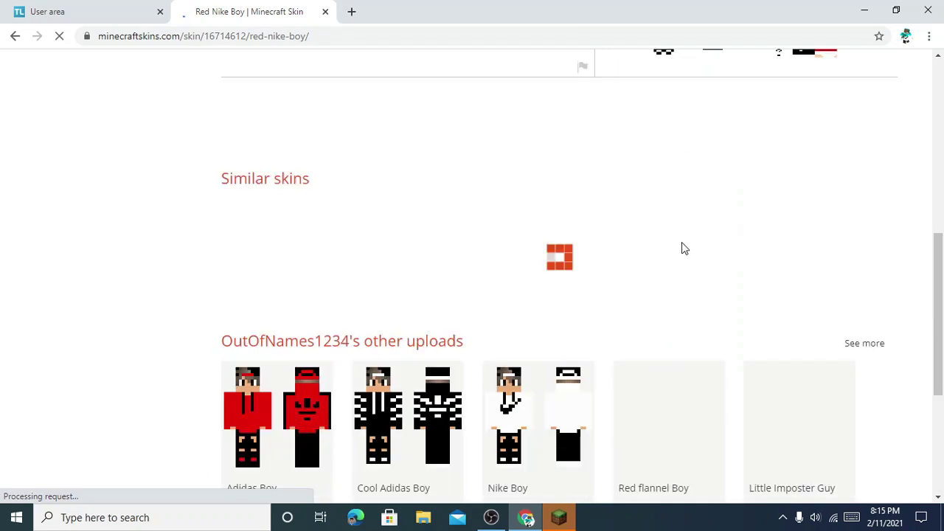
scroll(682, 249, down, 2)
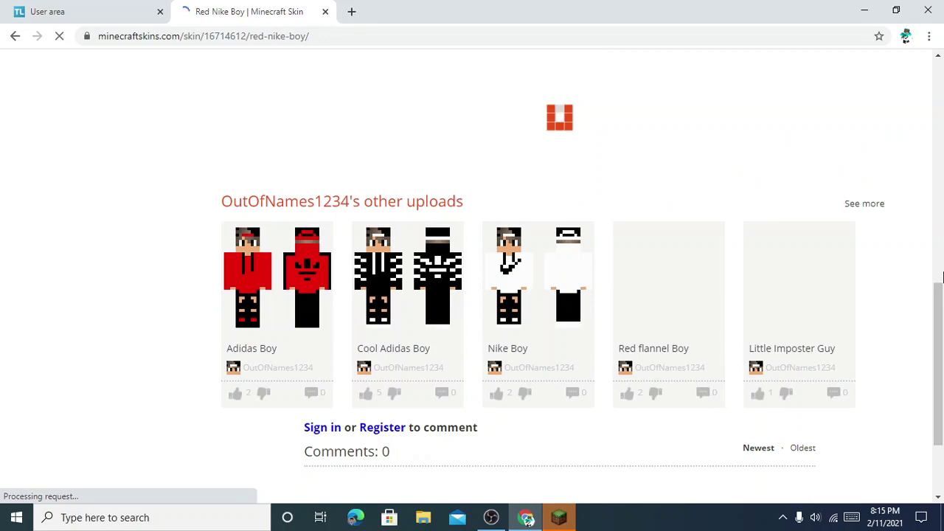
scroll(942, 276, up, 1)
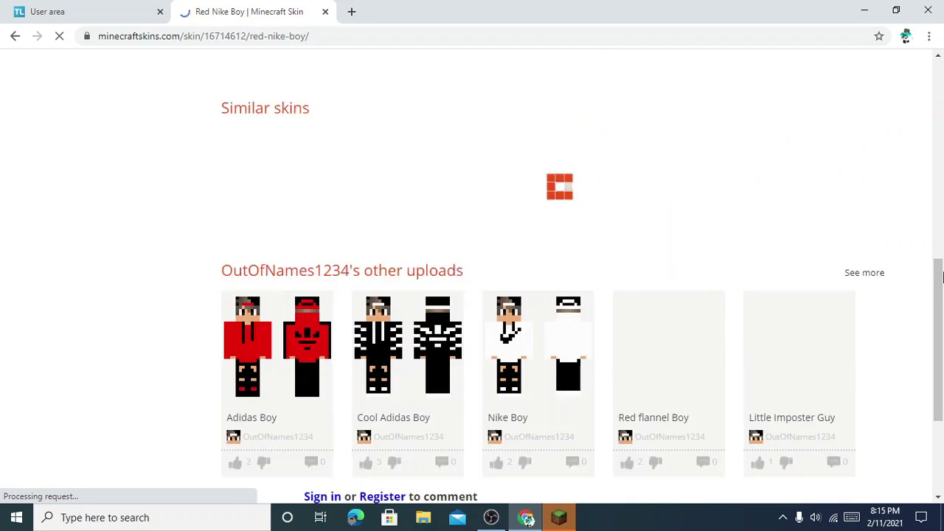
scroll(942, 277, up, 4)
scroll(942, 276, up, 2)
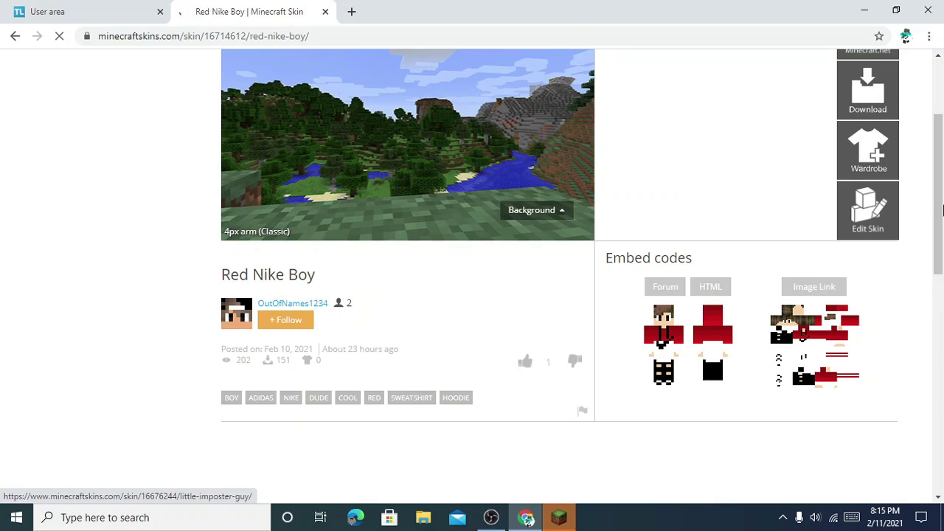
scroll(931, 282, up, 3)
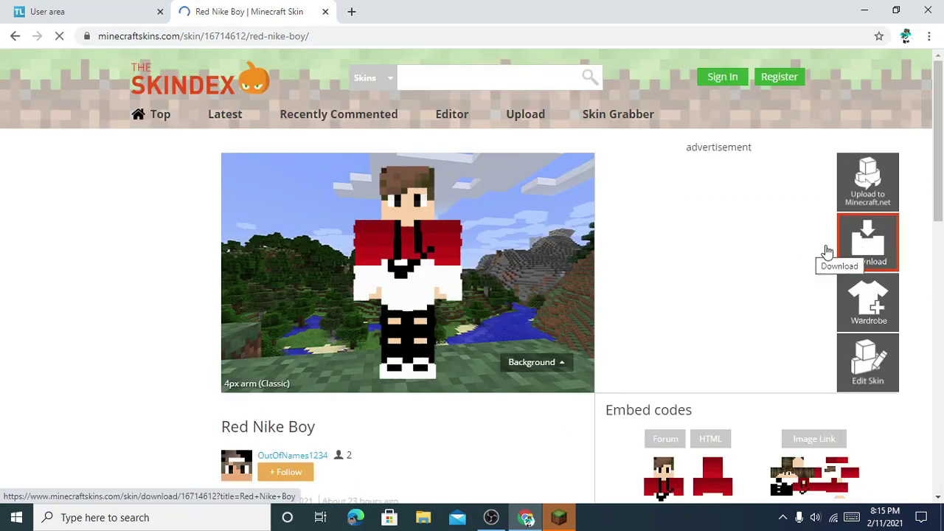
click(860, 245)
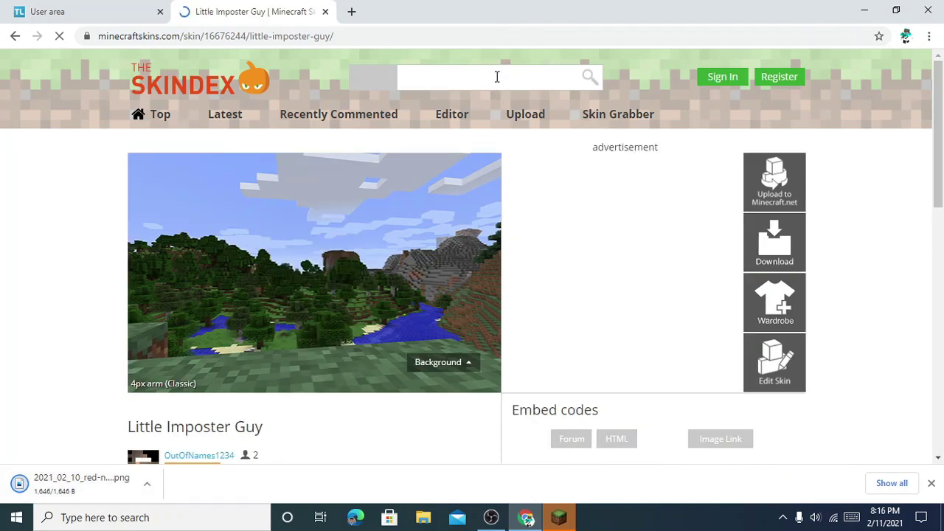
Search The Skindex for 'dream', browse the results, then close that tab.
click(498, 76)
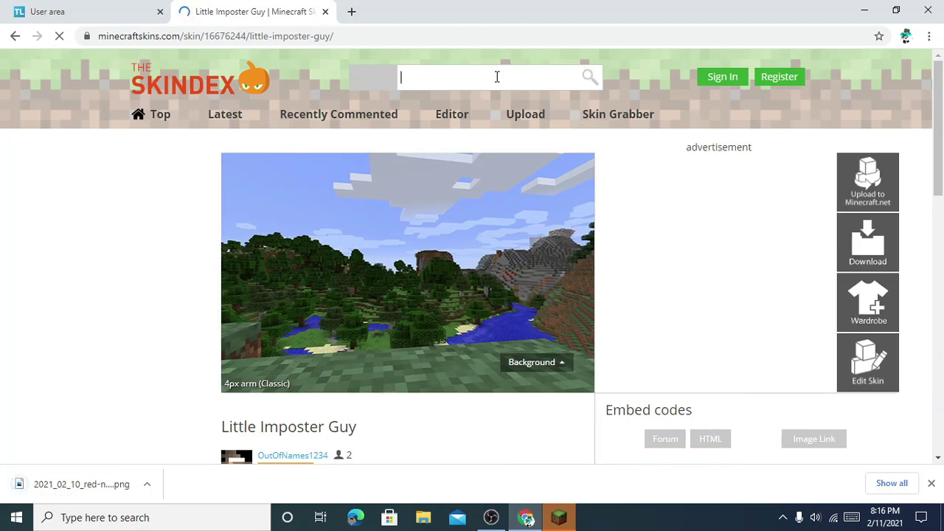
text(dream)
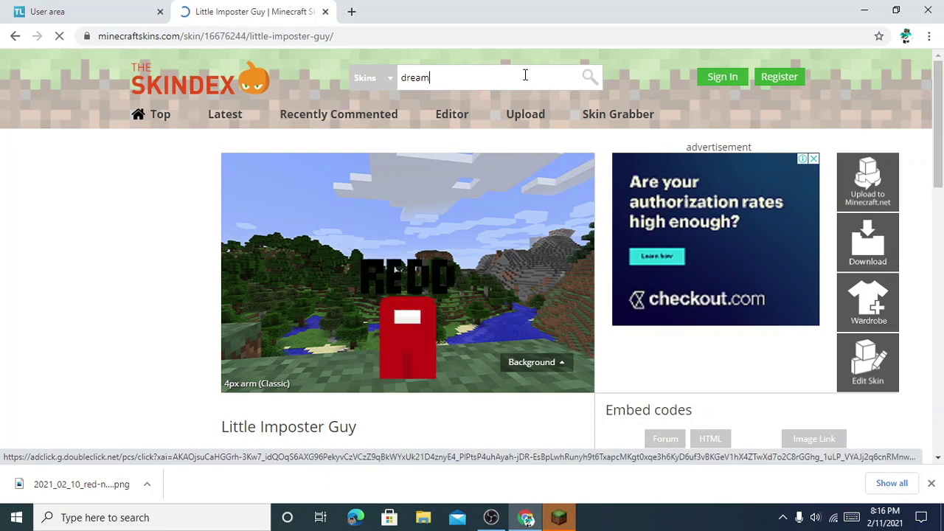
key(Return)
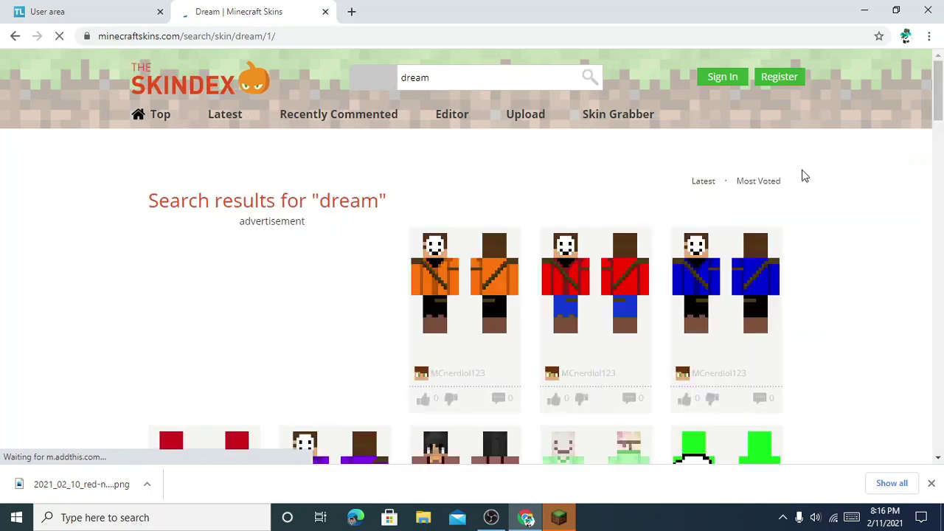
scroll(805, 177, down, 4)
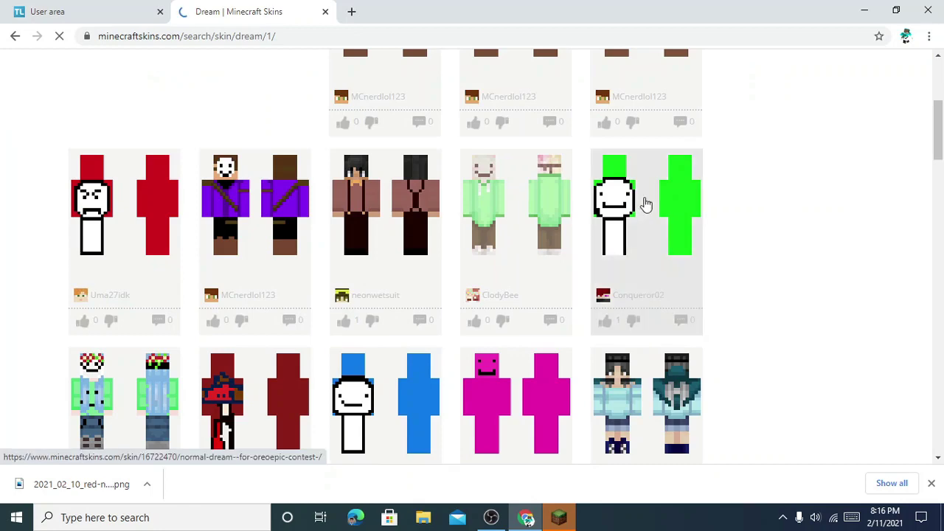
scroll(861, 234, down, 2)
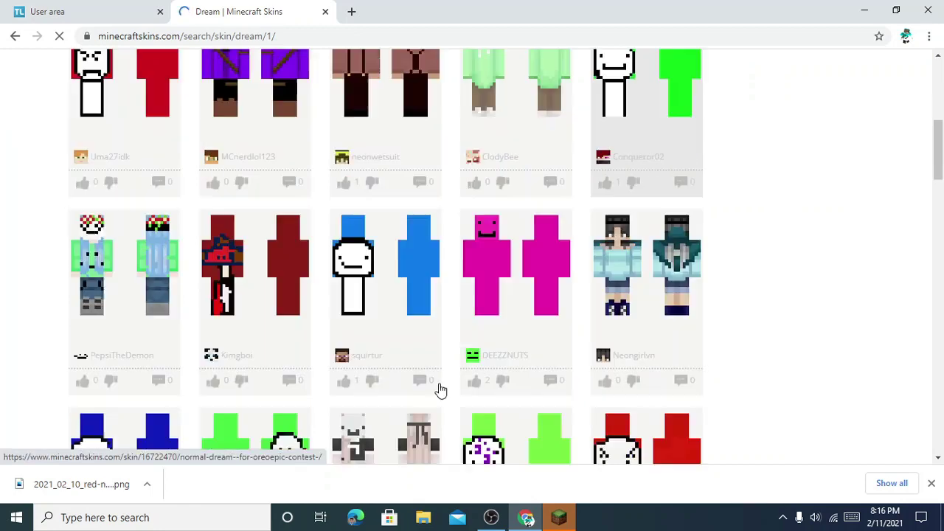
scroll(342, 354, up, 5)
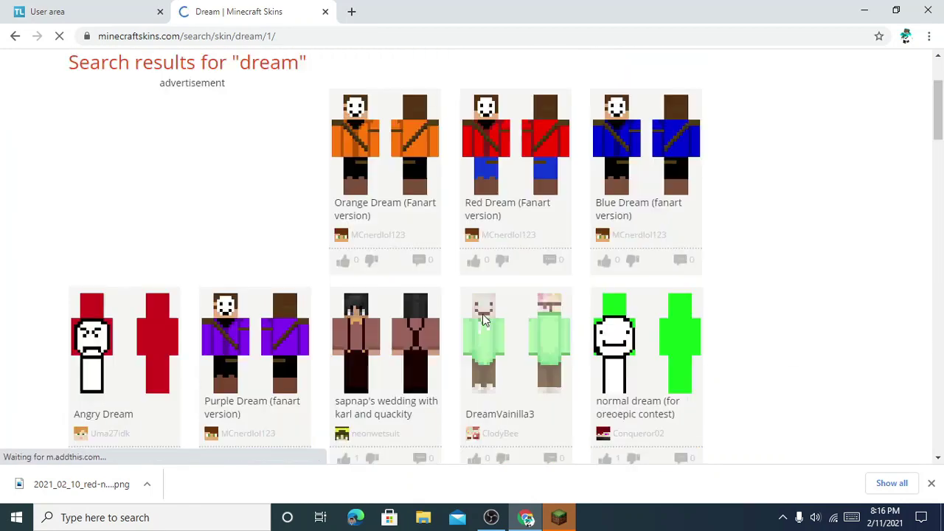
click(326, 11)
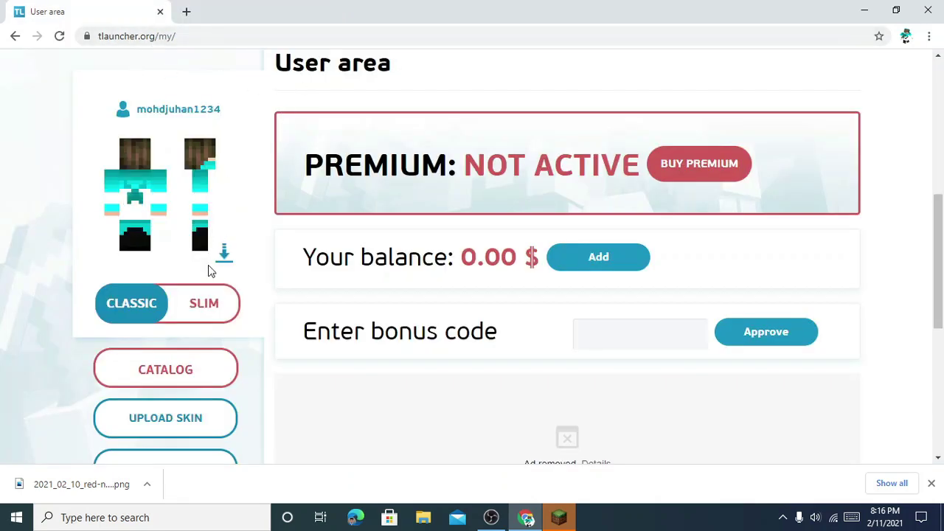
Start a new skin upload from the User area to bring up the file dialog.
drag(276, 70, 477, 148)
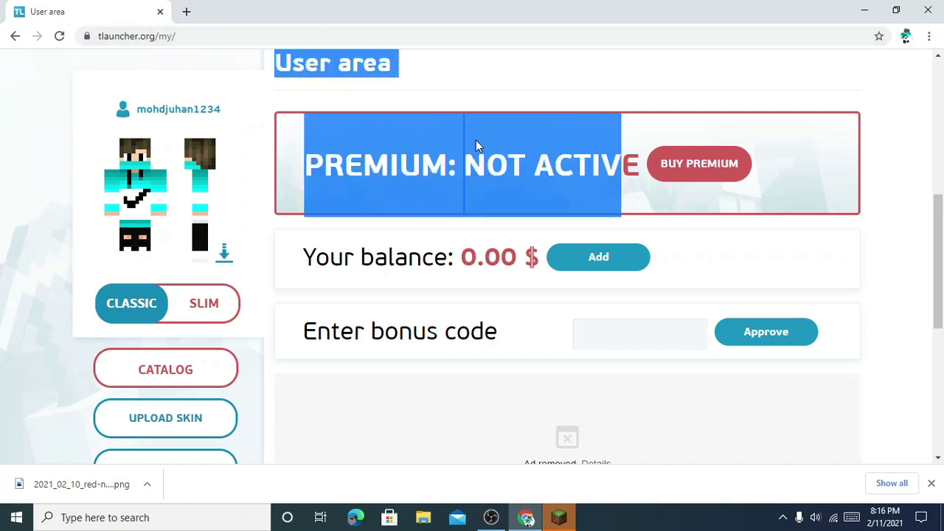
click(3, 178)
scroll(145, 405, down, 1)
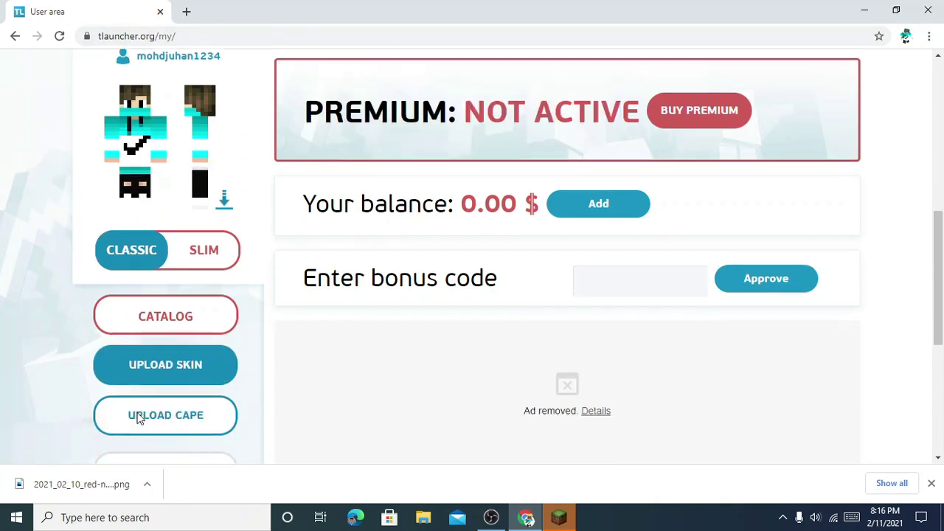
click(164, 350)
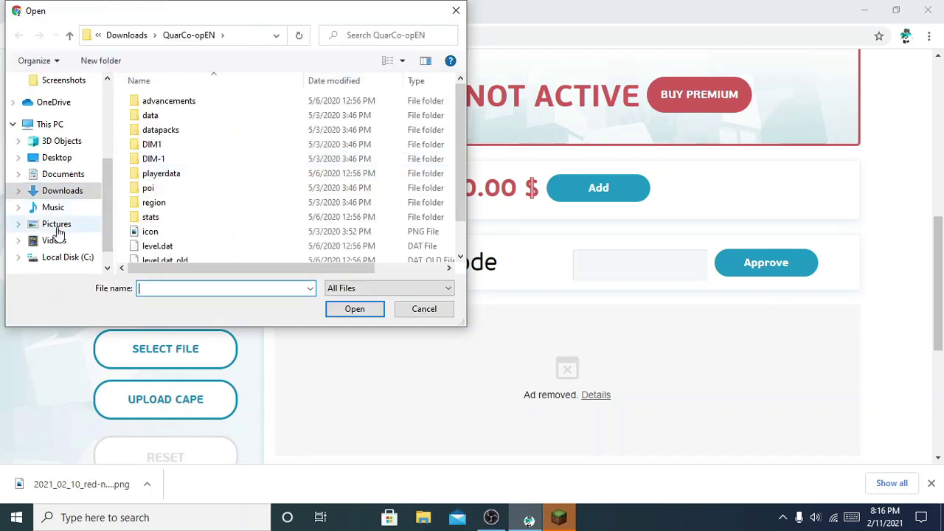
Upload 2021_02_10_red-nike-boy-16714612 from Downloads as the account skin.
click(124, 35)
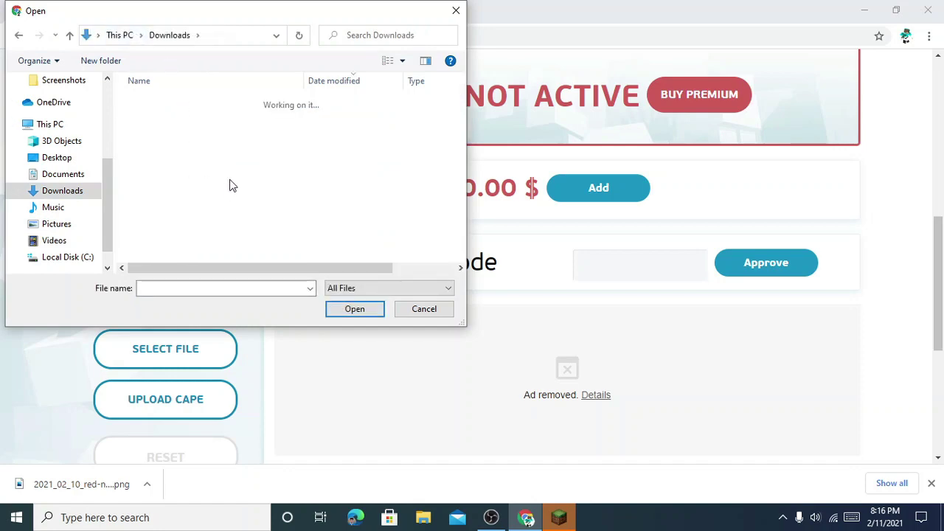
scroll(243, 161, down, 10)
scroll(295, 177, up, 1)
scroll(329, 179, up, 15)
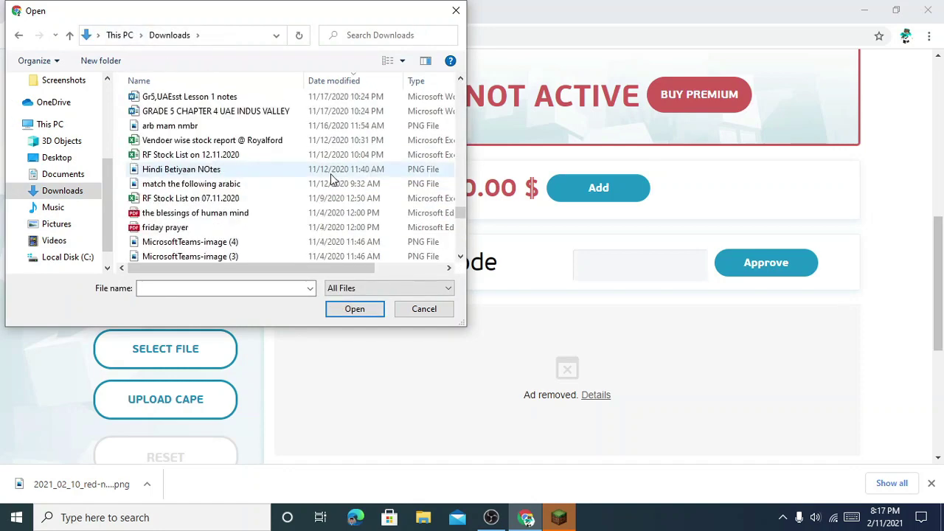
drag(458, 192, 474, 70)
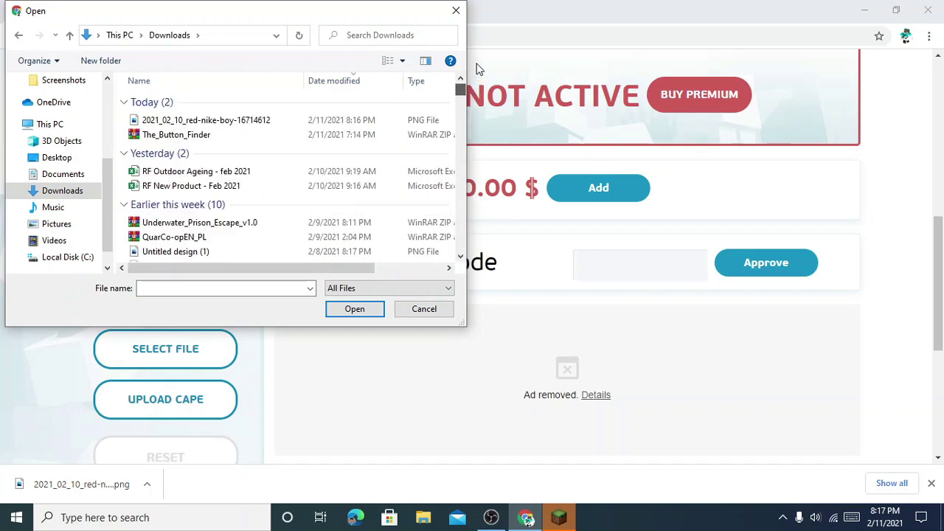
click(200, 121)
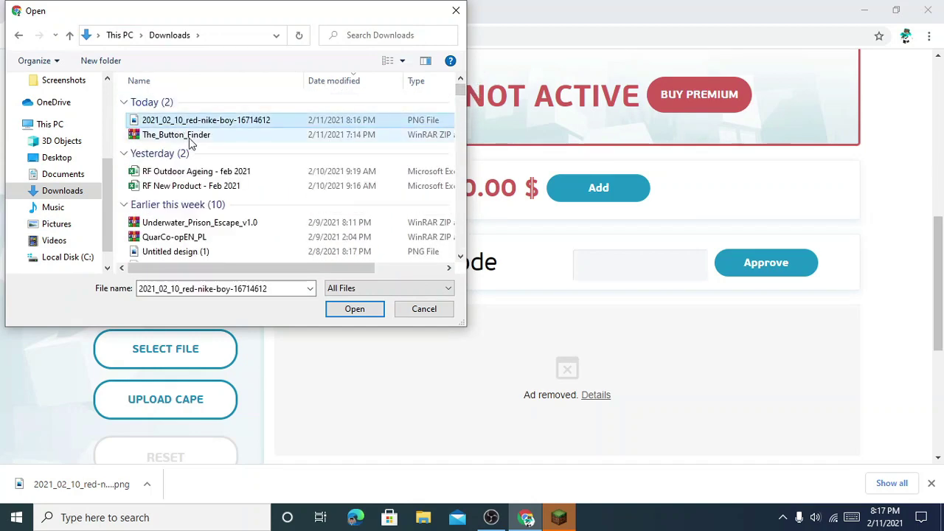
click(352, 309)
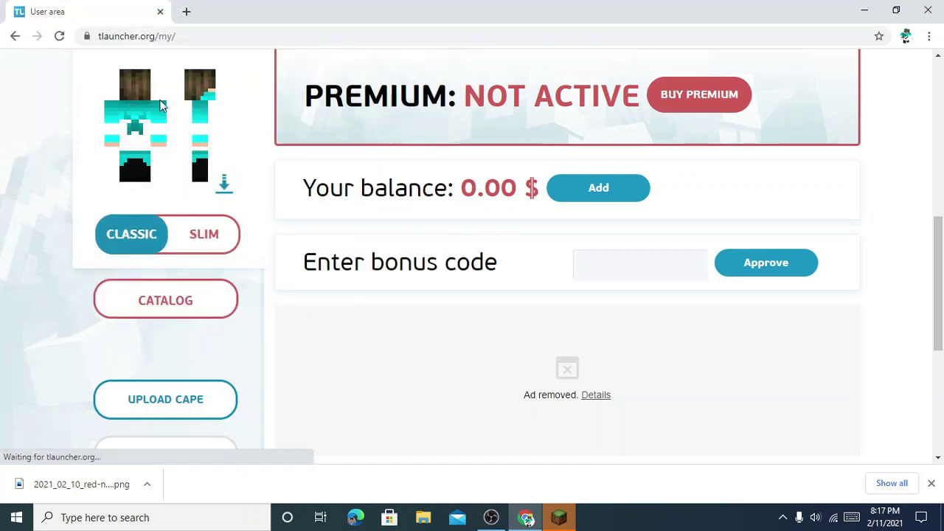
Minimize Chrome and OBS Studio to reach the desktop.
scroll(210, 222, up, 3)
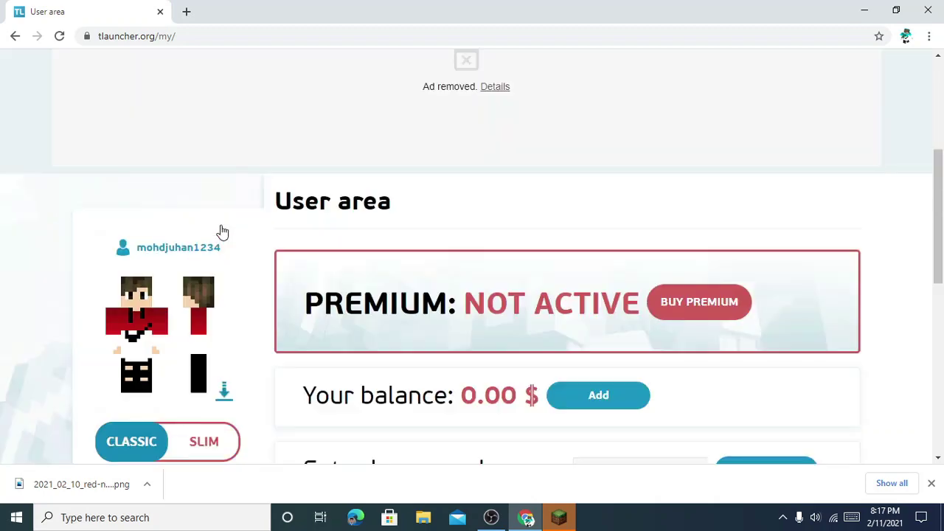
scroll(226, 229, down, 2)
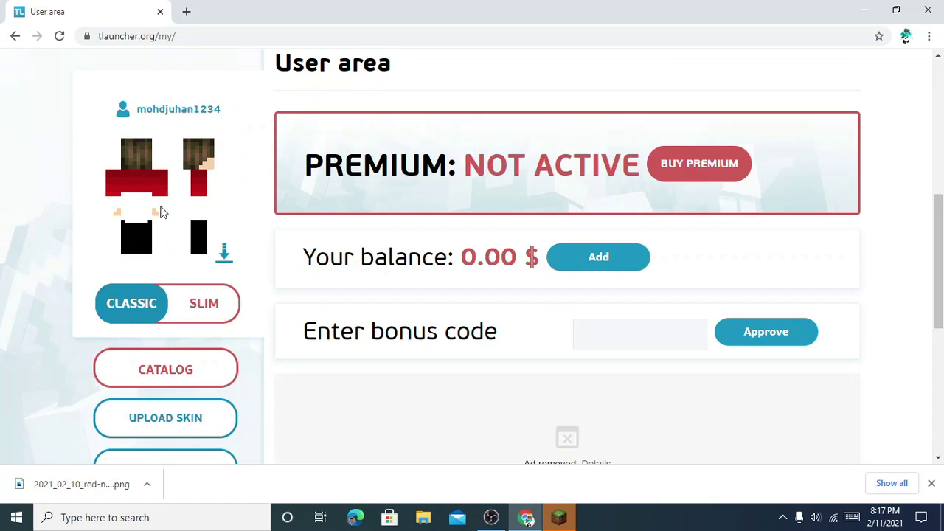
click(864, 10)
click(864, 8)
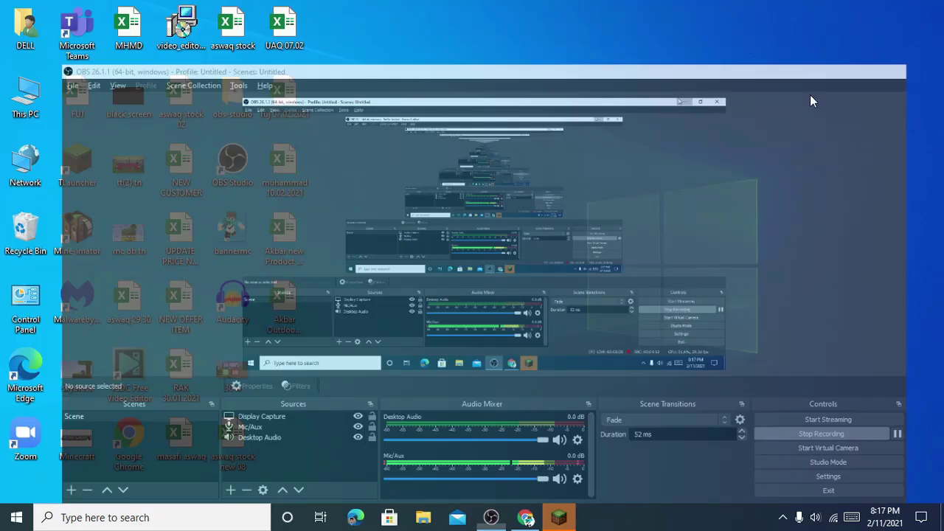
In TLauncher, launch Minecraft Release 1.16.4 and dismiss the skin notification.
click(559, 520)
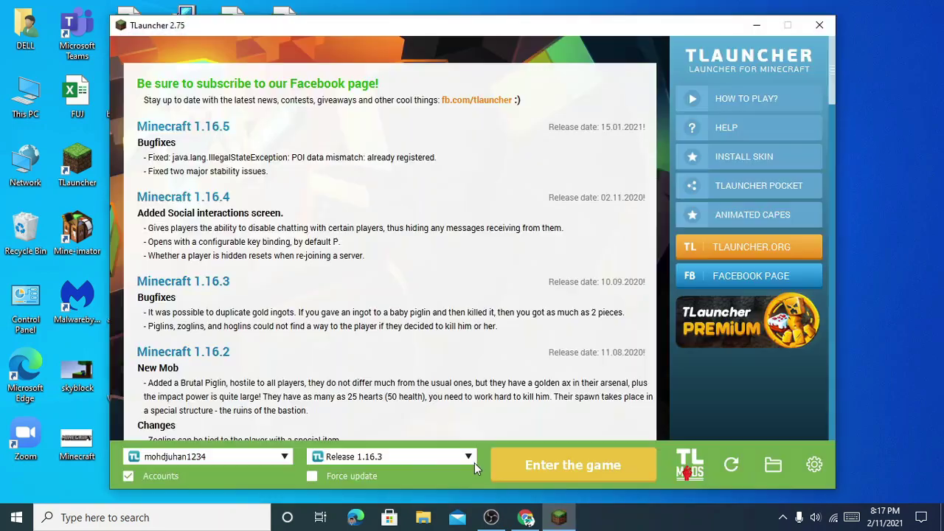
click(433, 458)
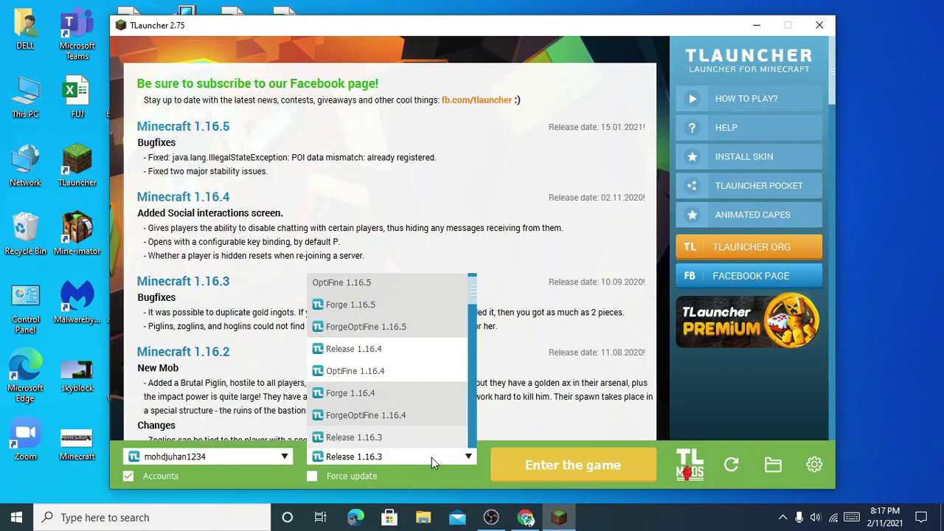
click(371, 352)
click(555, 466)
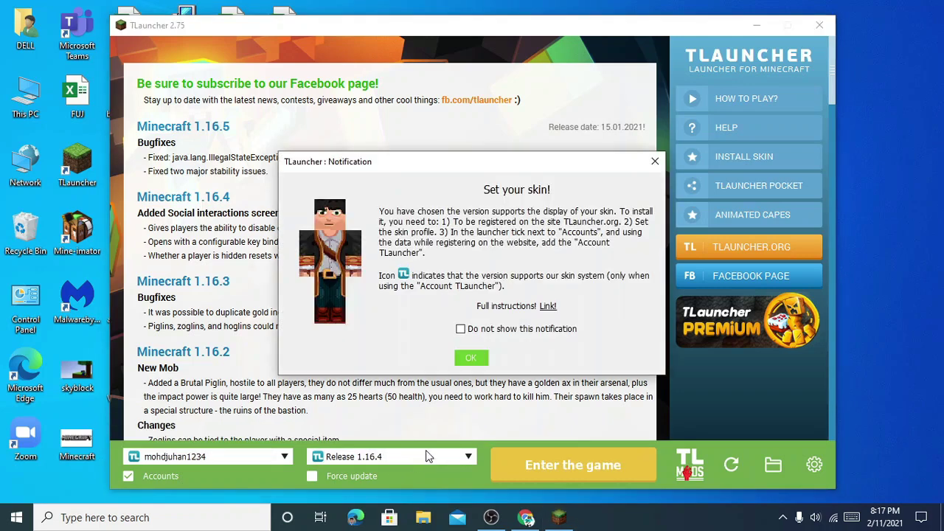
click(472, 358)
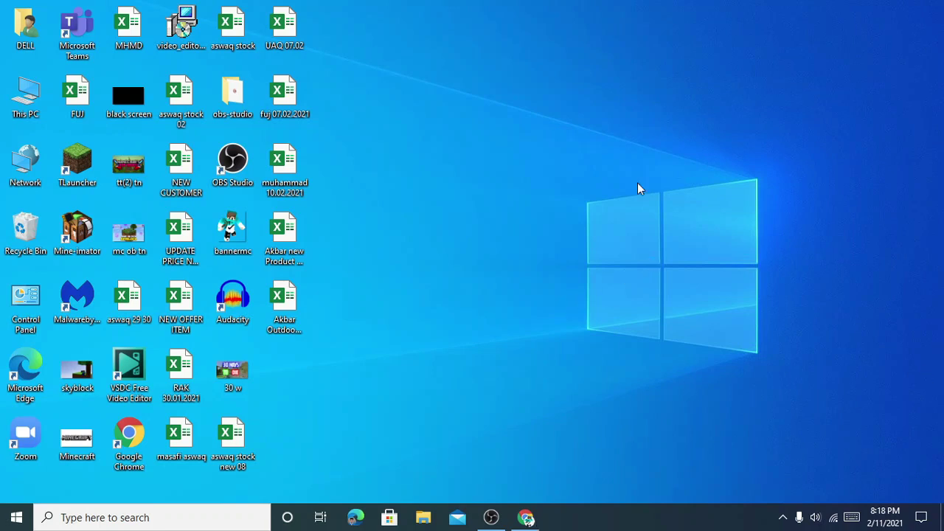
Close Chrome, then walk the red-hoodie player through the swamp water and tall grass.
click(527, 517)
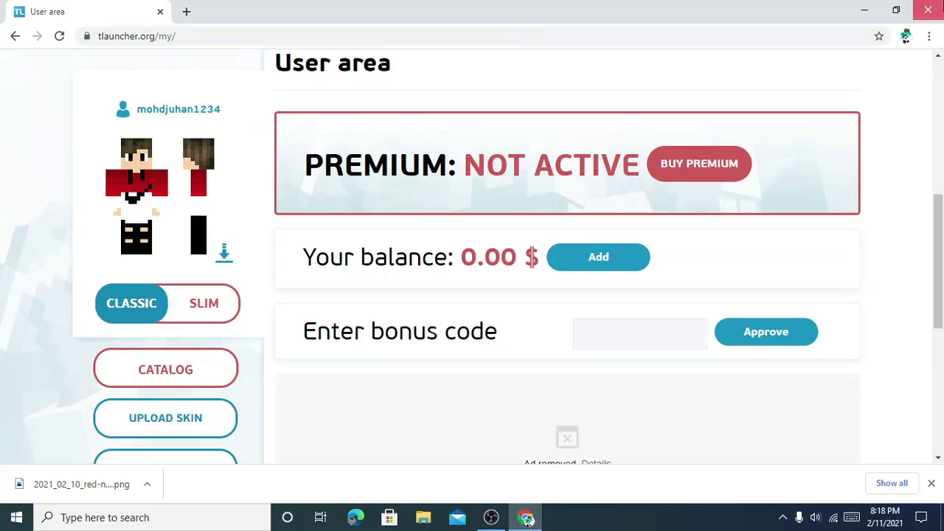
click(928, 10)
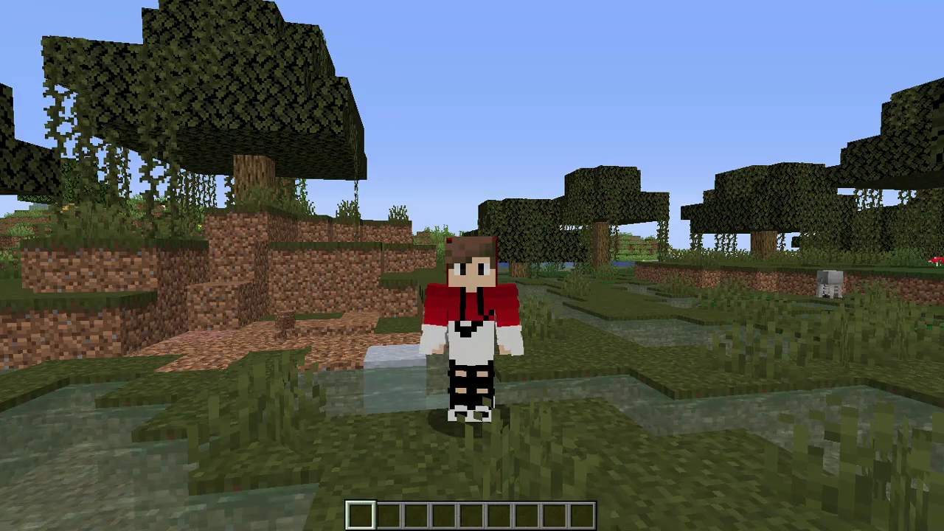
key(w)
key(w)
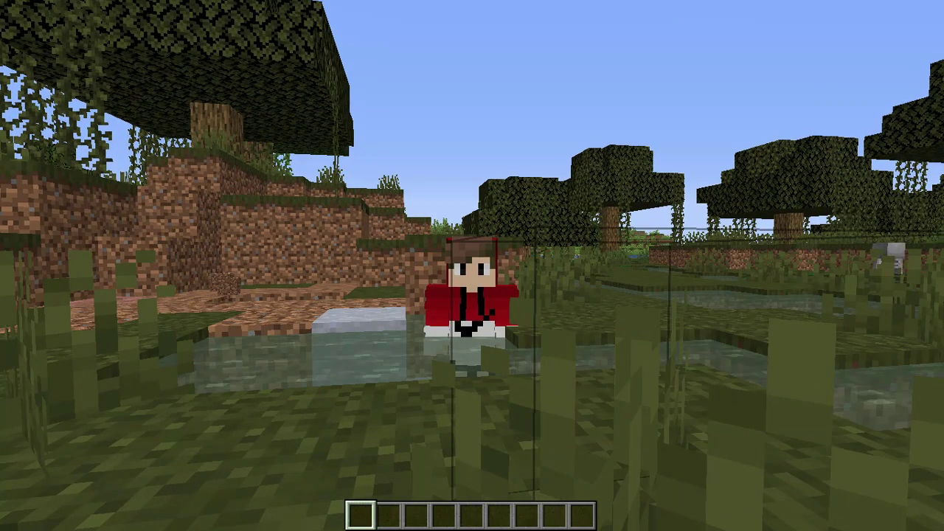
key(w)
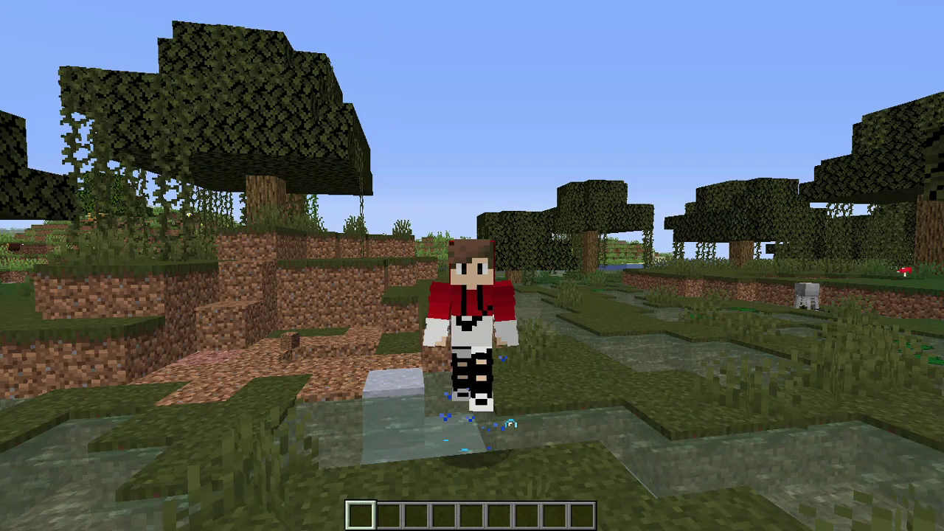
key(w)
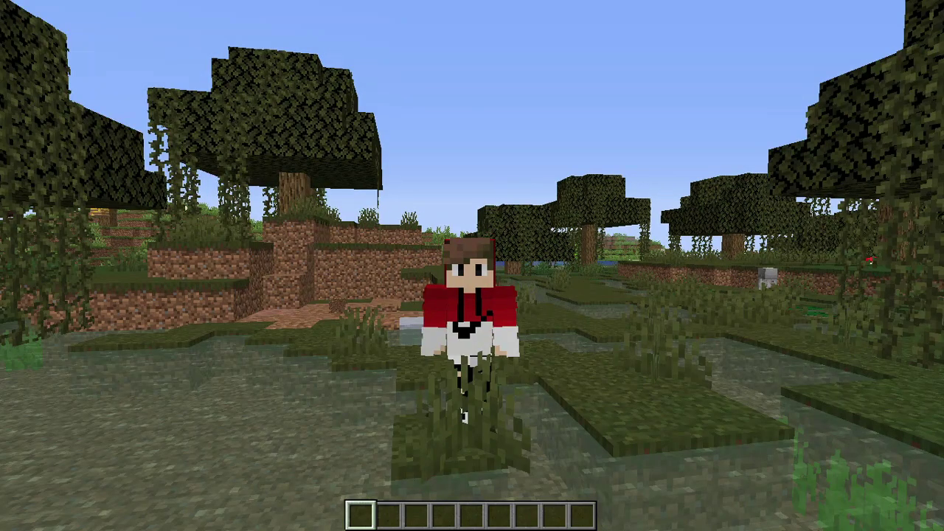
key(w)
key(w)
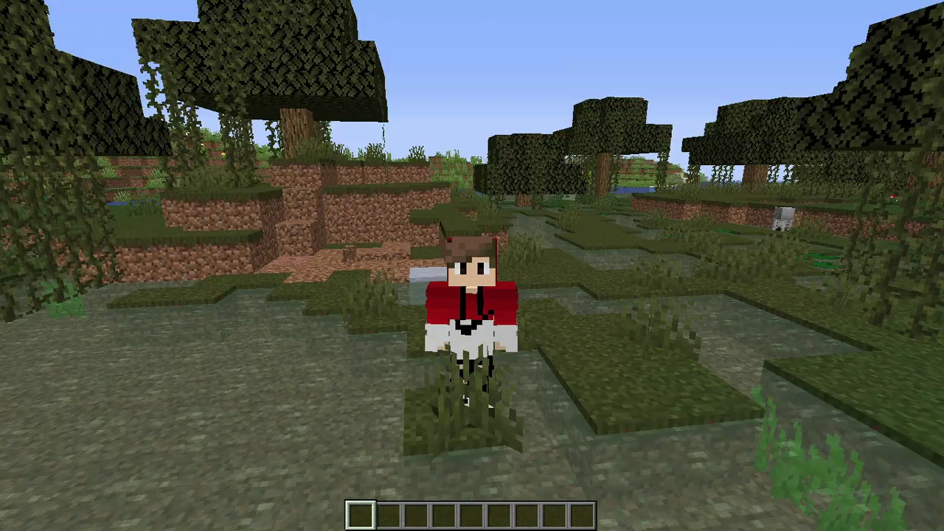